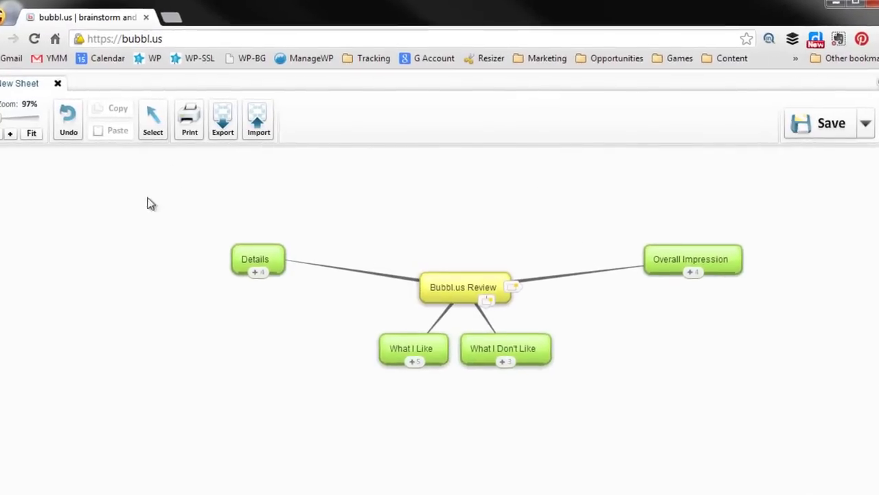
# Expand What I Like and fit the whole mind map into view.
pyautogui.click(164, 21)
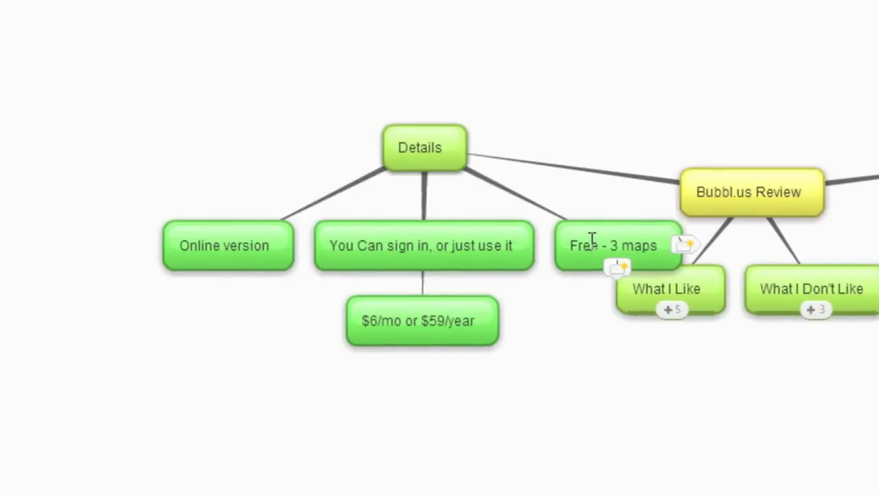
pyautogui.moveTo(601, 255)
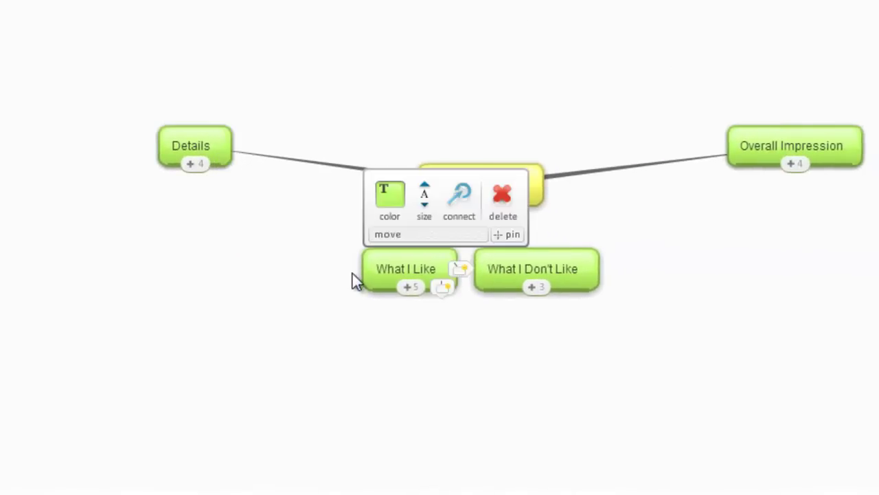
pyautogui.click(409, 287)
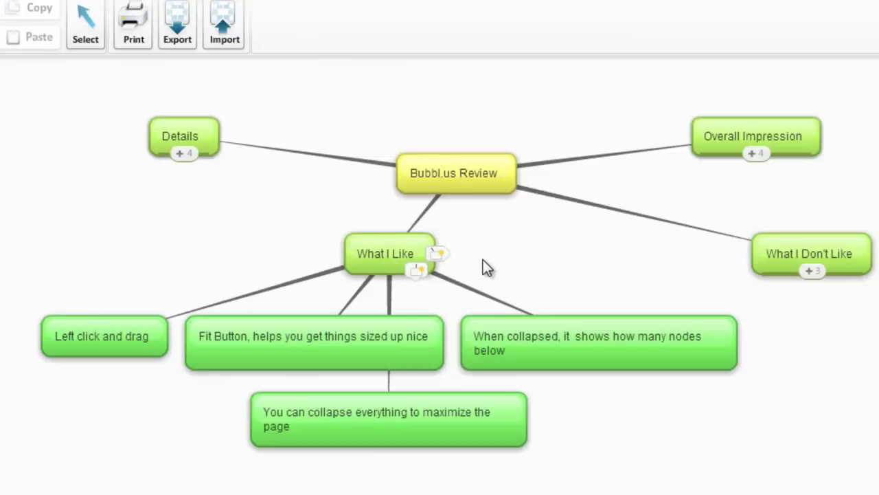
pyautogui.moveTo(155, 243); pyautogui.dragTo(184, 270)
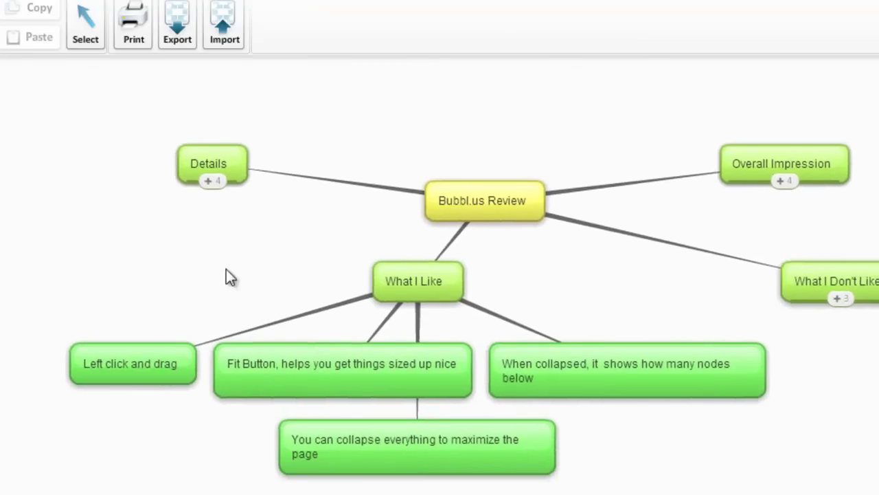
pyautogui.scroll(2, 228, 276)
pyautogui.scroll(-2, 227, 272)
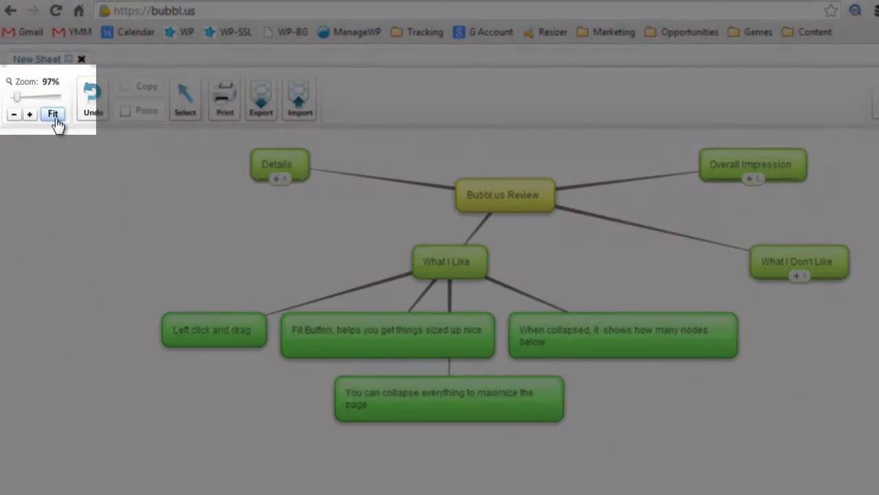
pyautogui.click(55, 115)
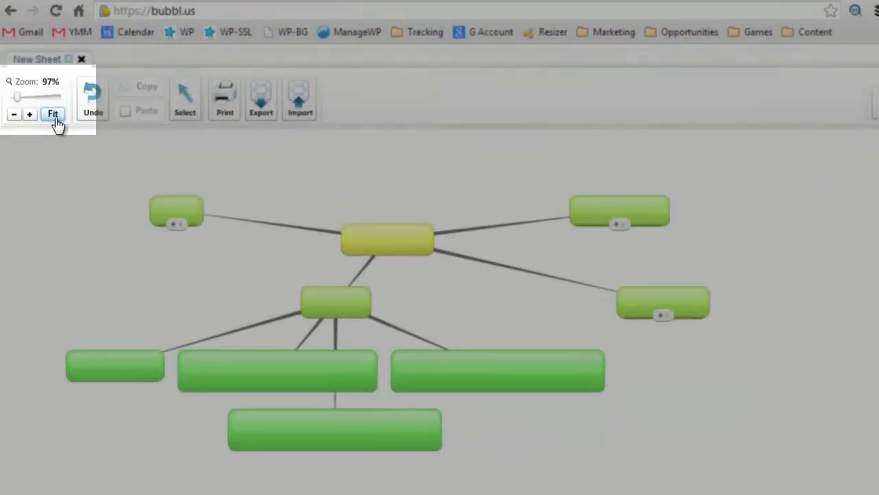
# Collapse What I Like's child bubbles, re-expand them, then collapse them again.
pyautogui.scroll(5, 174, 299)
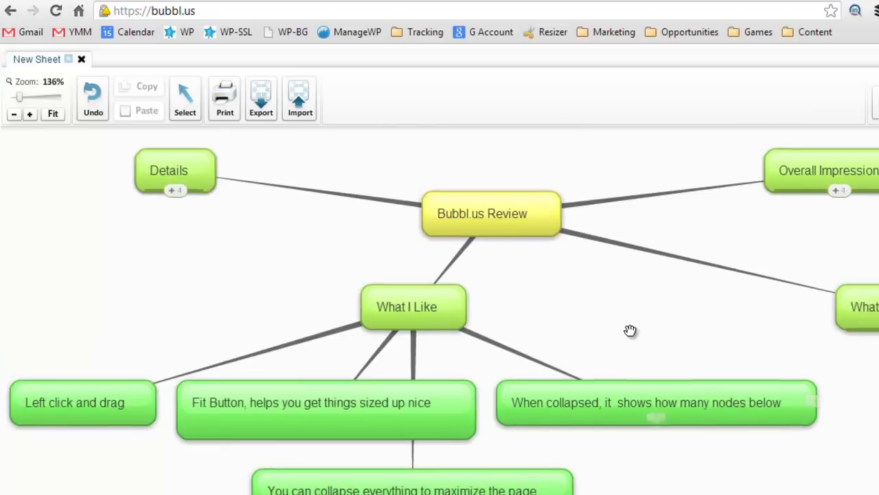
pyautogui.moveTo(630, 330); pyautogui.dragTo(627, 294)
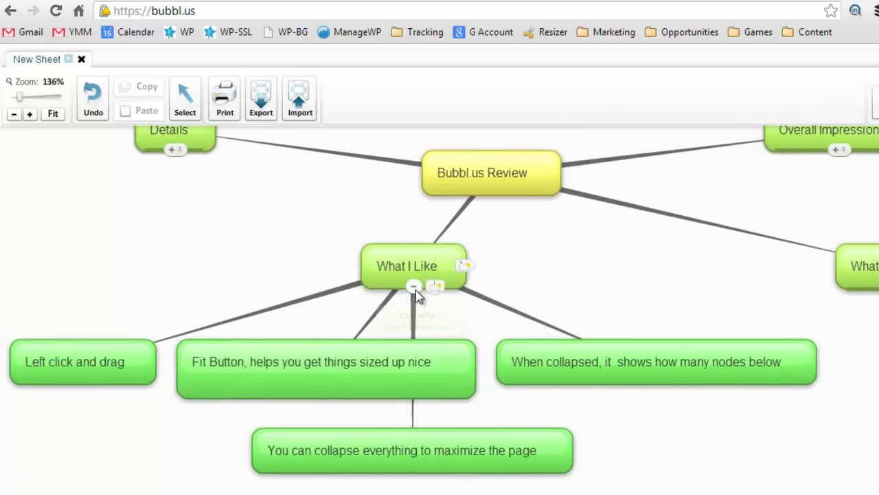
pyautogui.click(414, 284)
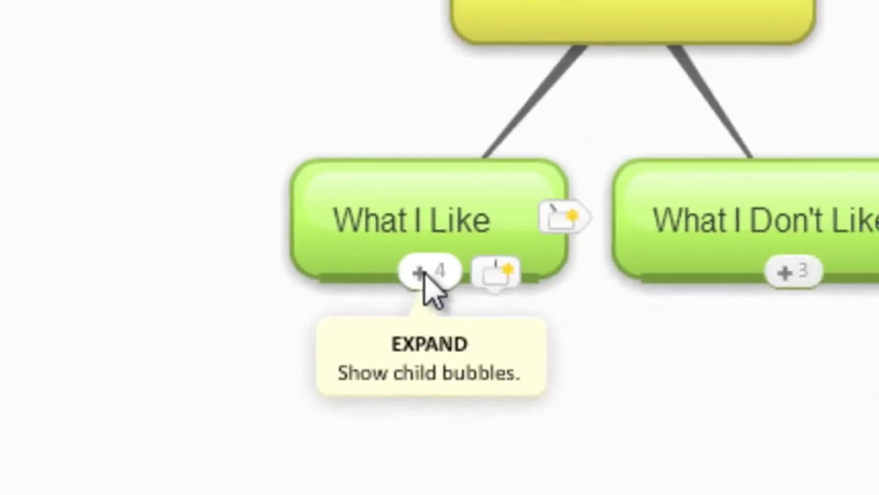
pyautogui.click(448, 233)
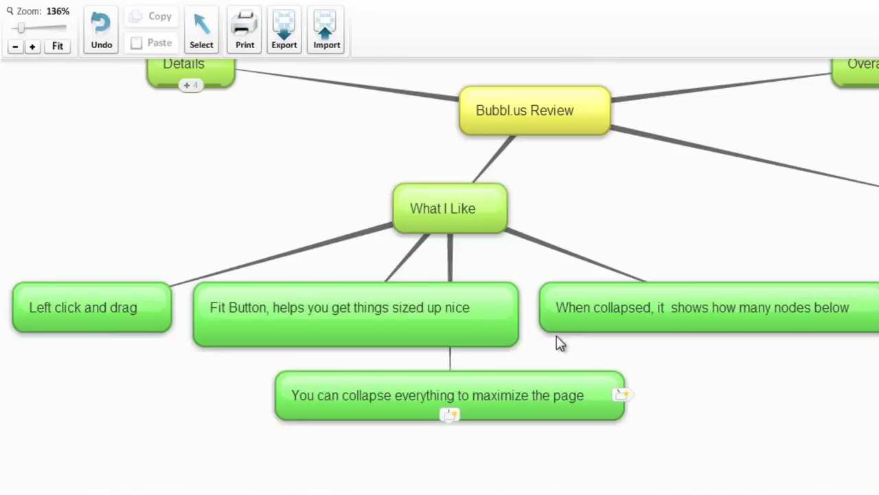
pyautogui.click(450, 230)
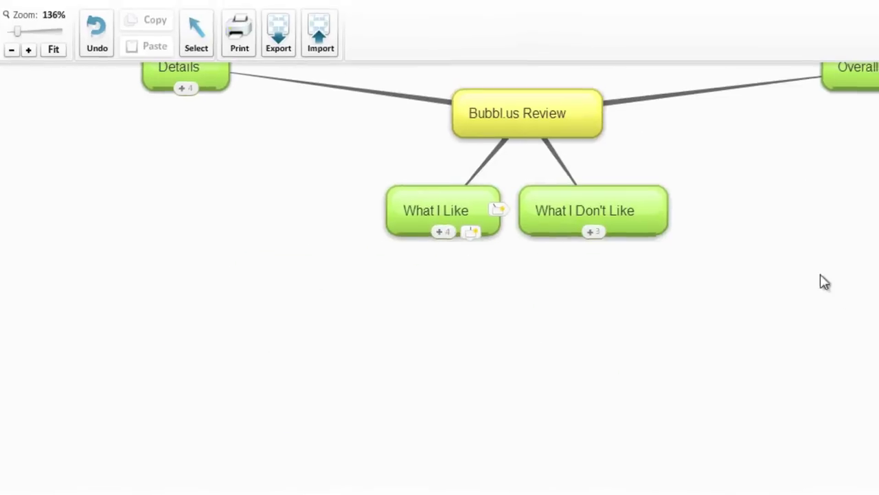
# Expand What I Don't Like to reveal its three comments.
pyautogui.moveTo(599, 234)
pyautogui.click(485, 260)
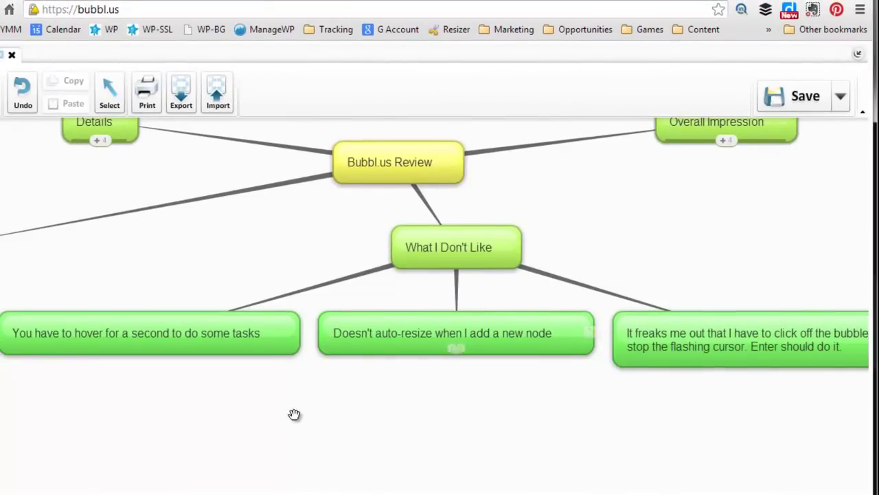
pyautogui.moveTo(295, 414); pyautogui.dragTo(251, 368)
# Move the 'You have to hover' comment bubble left so it stops overlapping its sibling.
pyautogui.moveTo(147, 298)
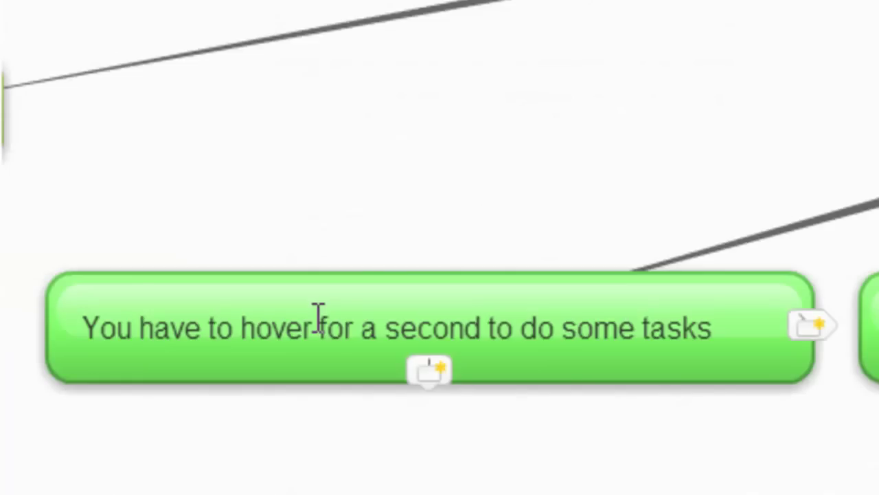
pyautogui.moveTo(60, 273)
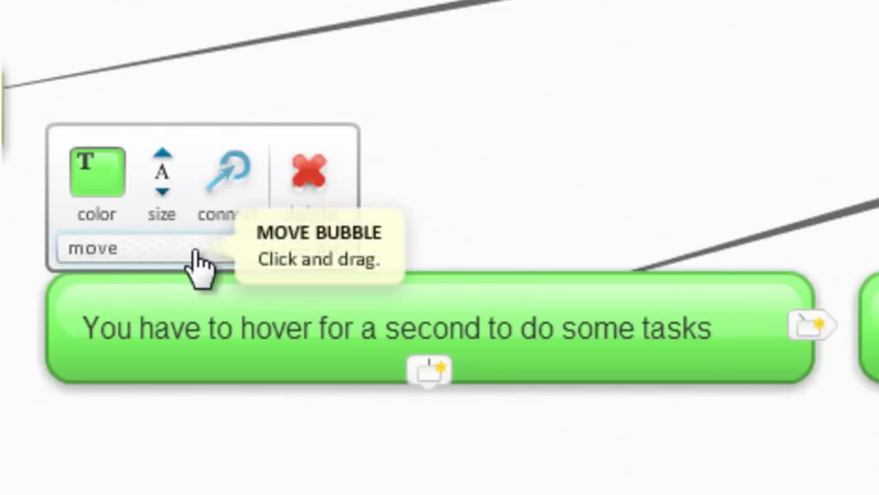
pyautogui.moveTo(197, 261); pyautogui.dragTo(35, 334)
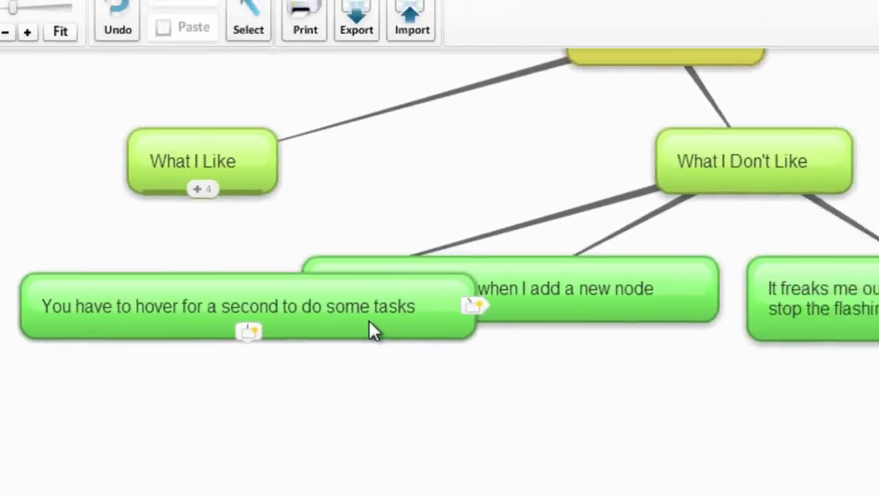
pyautogui.moveTo(597, 354)
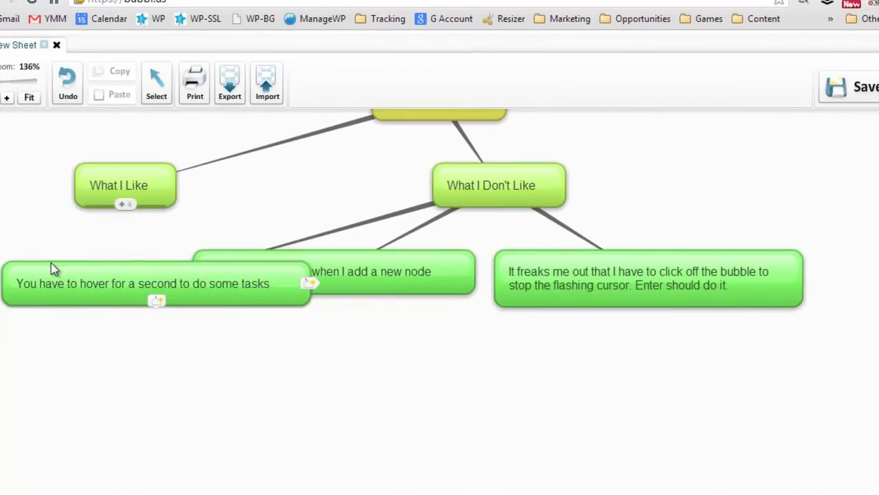
pyautogui.moveTo(53, 281)
pyautogui.moveTo(39, 255); pyautogui.dragTo(102, 281)
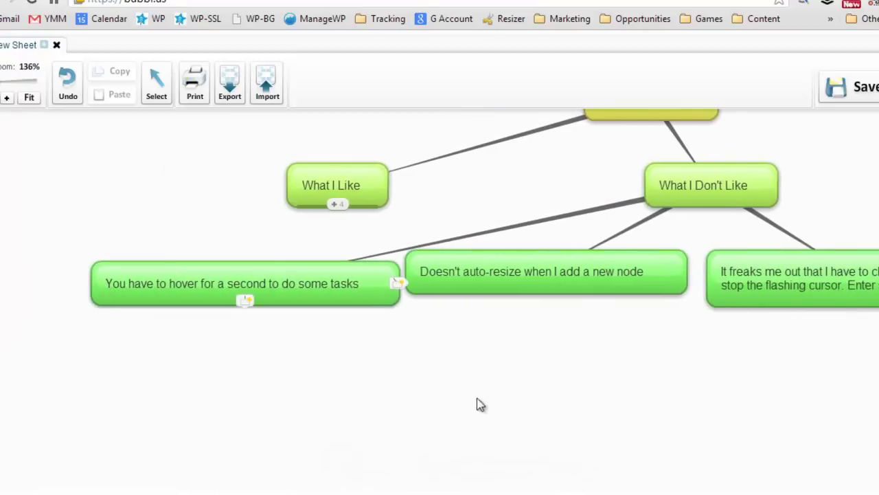
pyautogui.moveTo(529, 374); pyautogui.dragTo(341, 364)
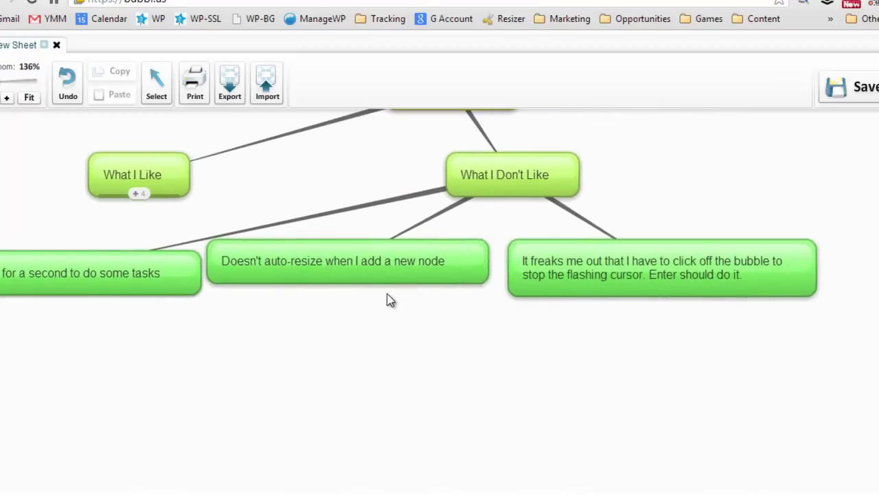
pyautogui.moveTo(397, 278)
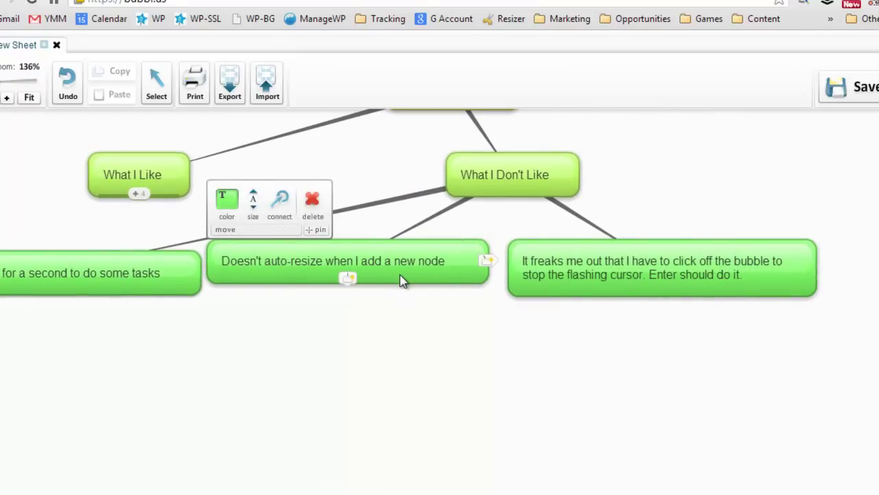
# Add a child bubble reading 'adfjalfdjs' under the 'Doesn't auto-resize' comment.
pyautogui.doubleClick(402, 280)
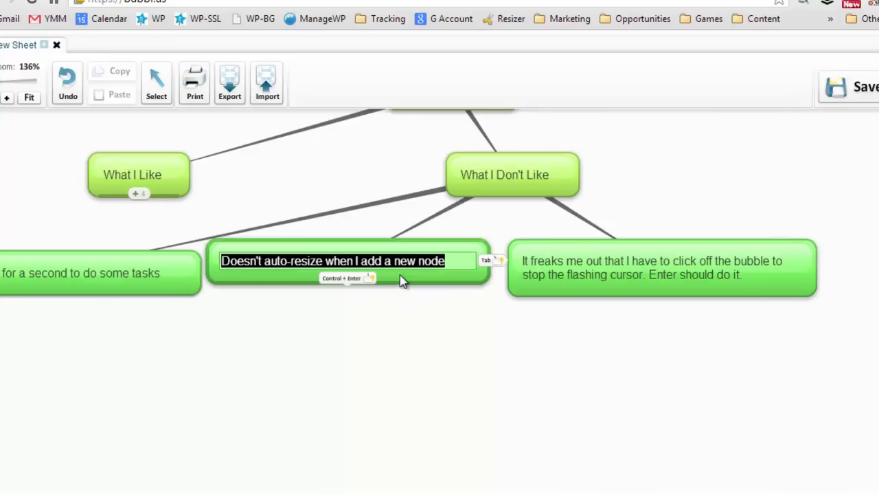
pyautogui.press('Tab')
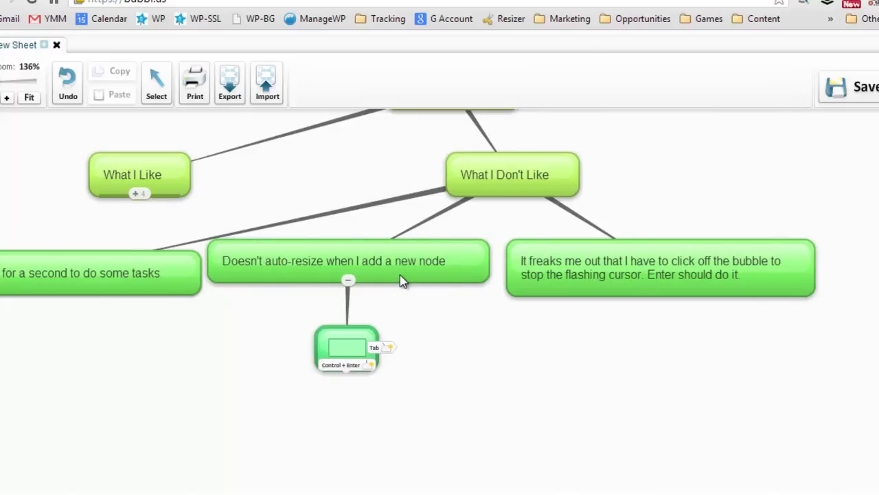
pyautogui.write('adfjalfdjs')
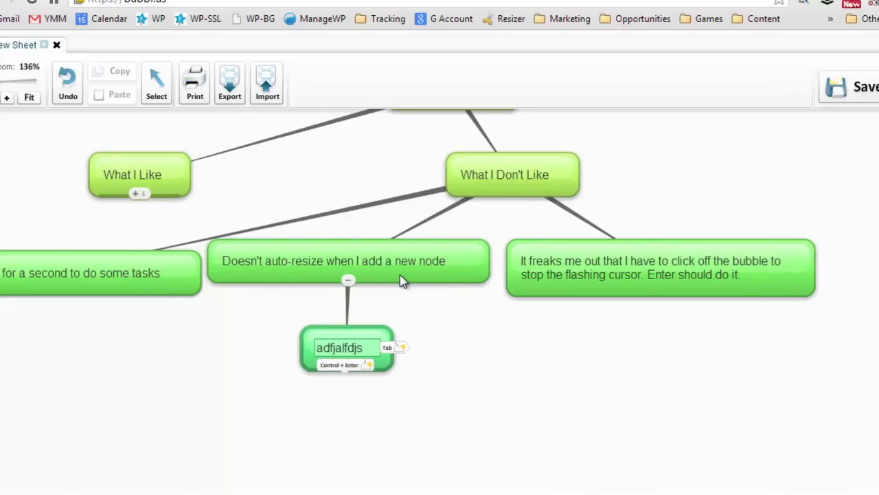
pyautogui.press('Return')
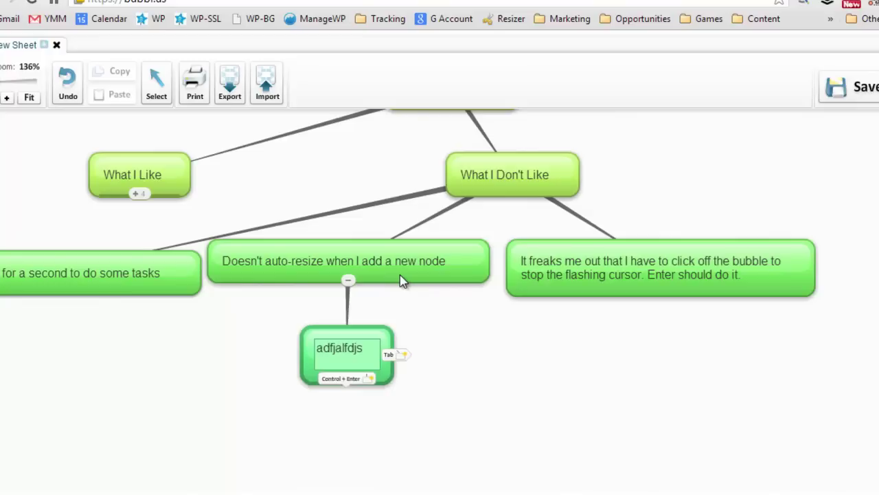
pyautogui.press('BackSpace')
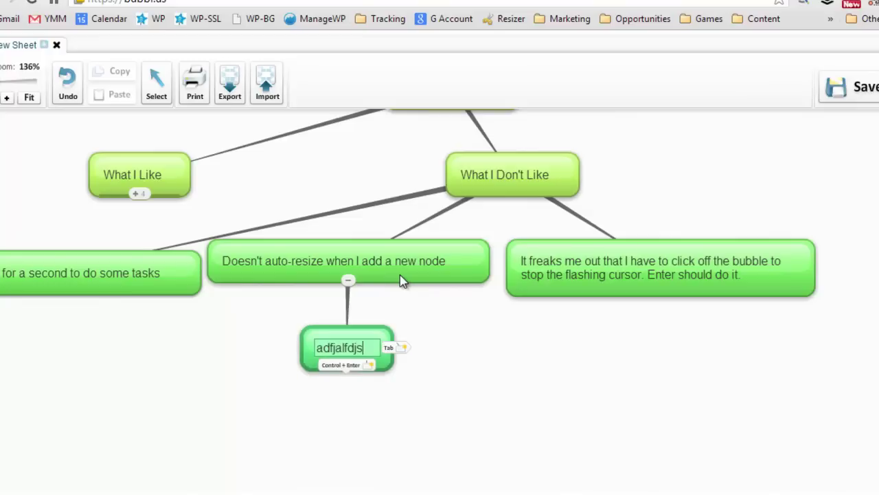
pyautogui.click(487, 361)
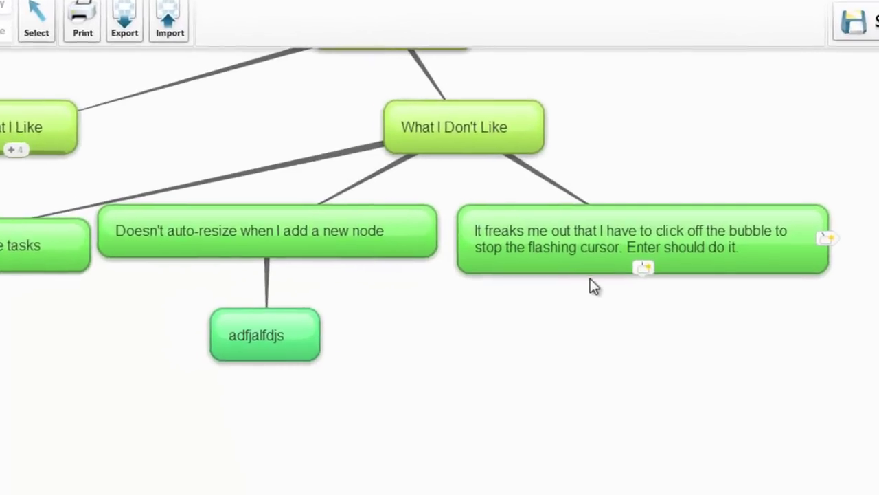
# Reopen the 'adfjalfdjs' bubble, remove the extra empty lines, and commit it as one line.
pyautogui.moveTo(710, 222)
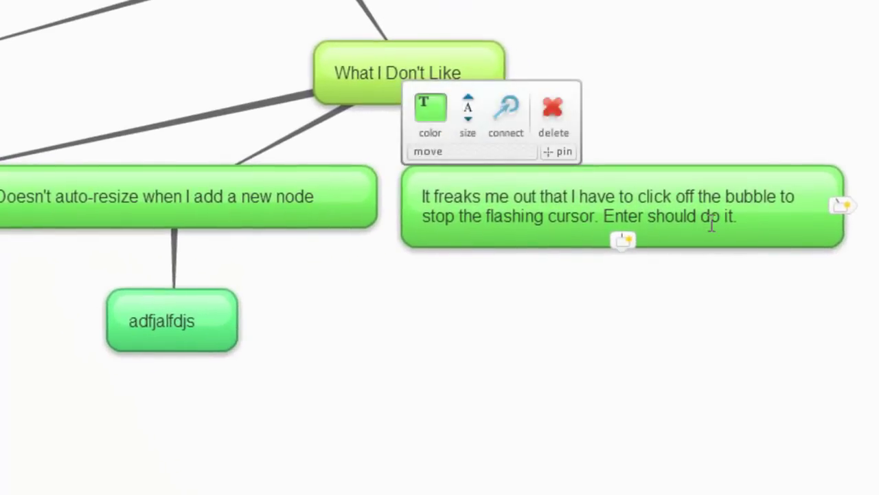
pyautogui.click(189, 318)
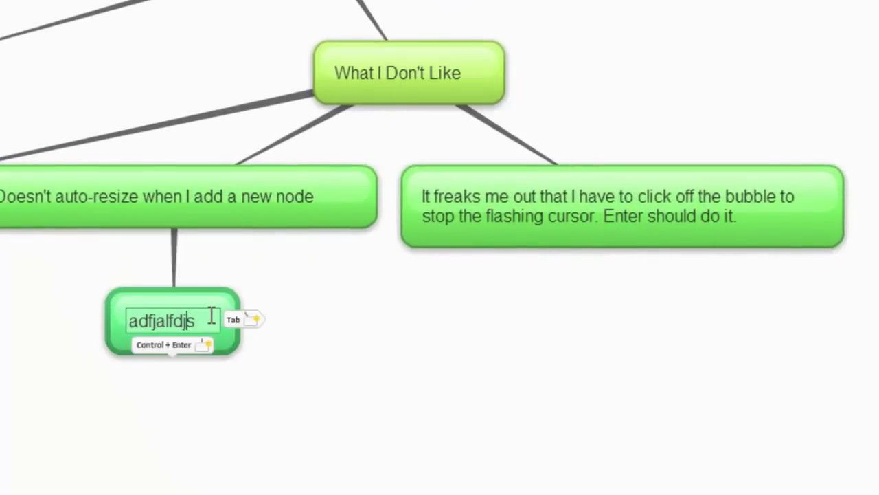
pyautogui.press('Return')
pyautogui.press('Return')
pyautogui.press('Return')
pyautogui.press('Return')
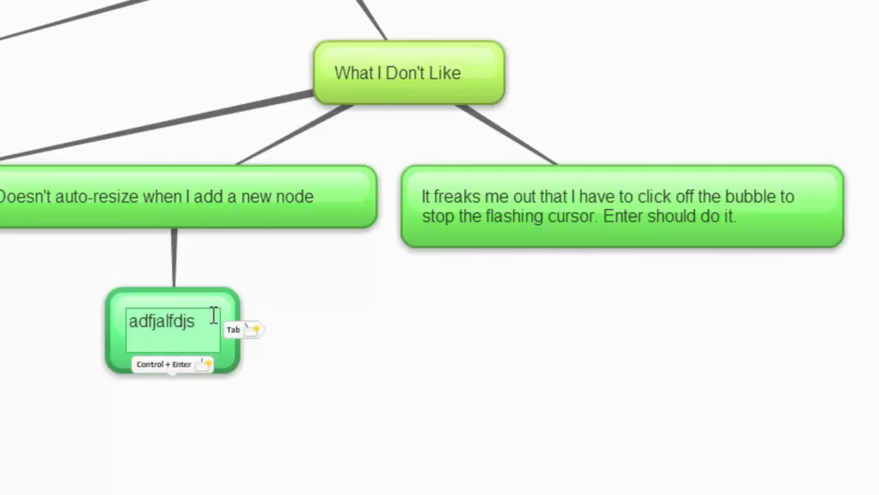
pyautogui.press('BackSpace')
pyautogui.press('BackSpace')
pyautogui.press('BackSpace')
pyautogui.press('BackSpace')
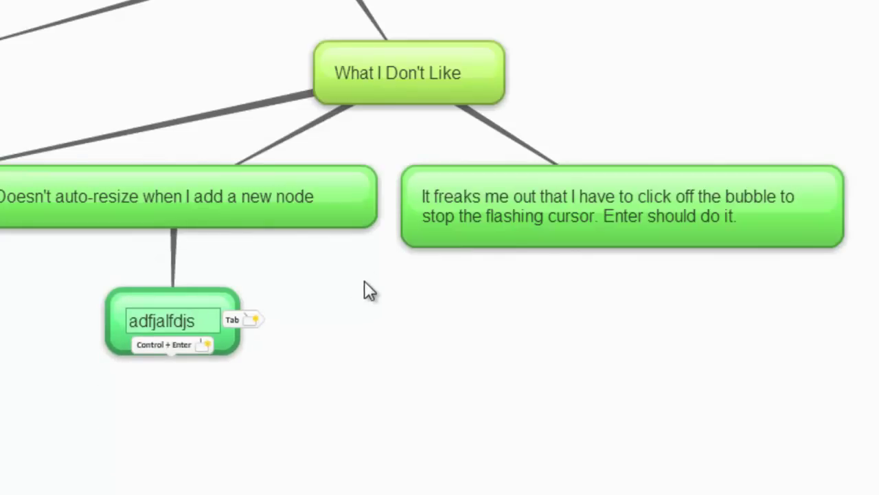
pyautogui.hotkey('ctrl', 'Return')
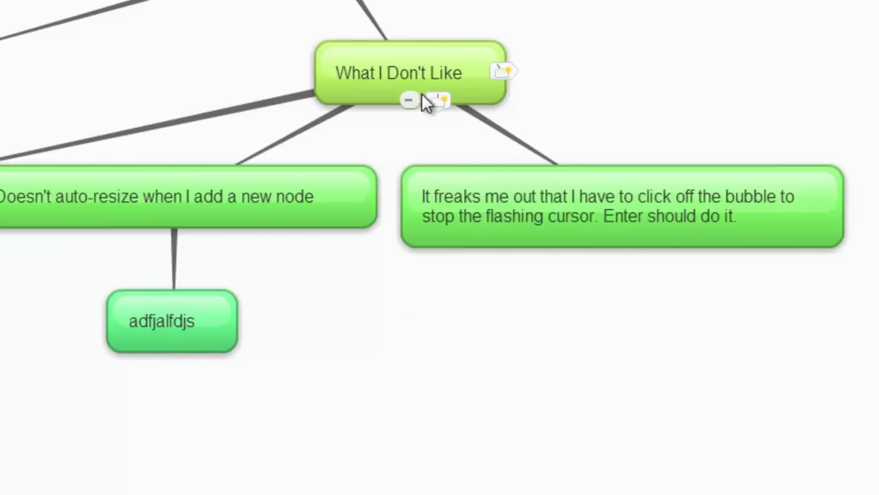
# Collapse What I Don't Like, then expand Overall Impression to show its four ideas.
pyautogui.click(410, 101)
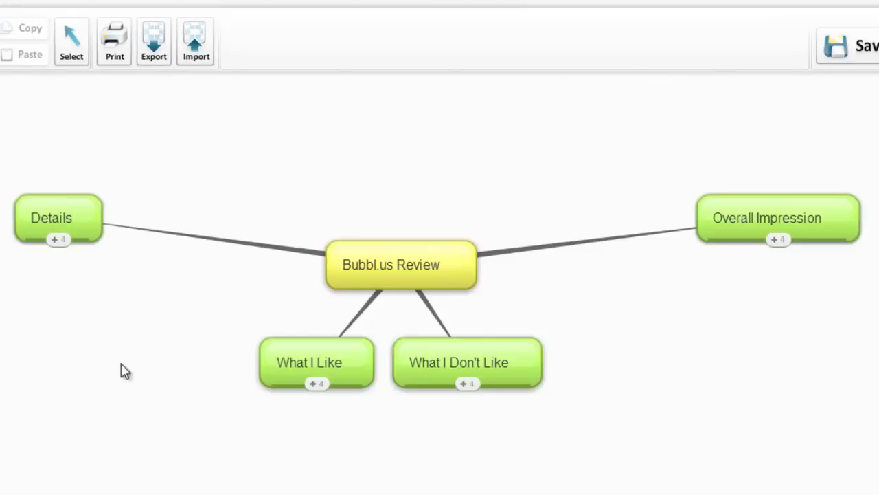
pyautogui.click(775, 240)
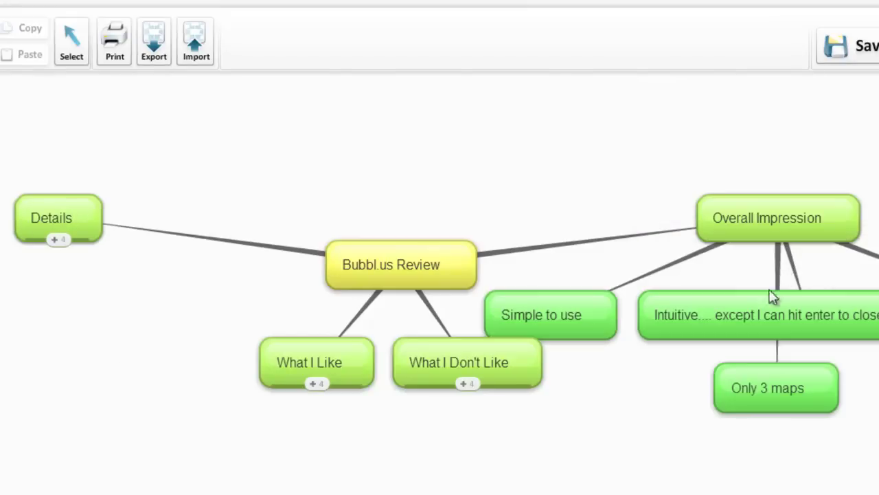
pyautogui.moveTo(626, 128); pyautogui.dragTo(248, 92)
pyautogui.moveTo(505, 306)
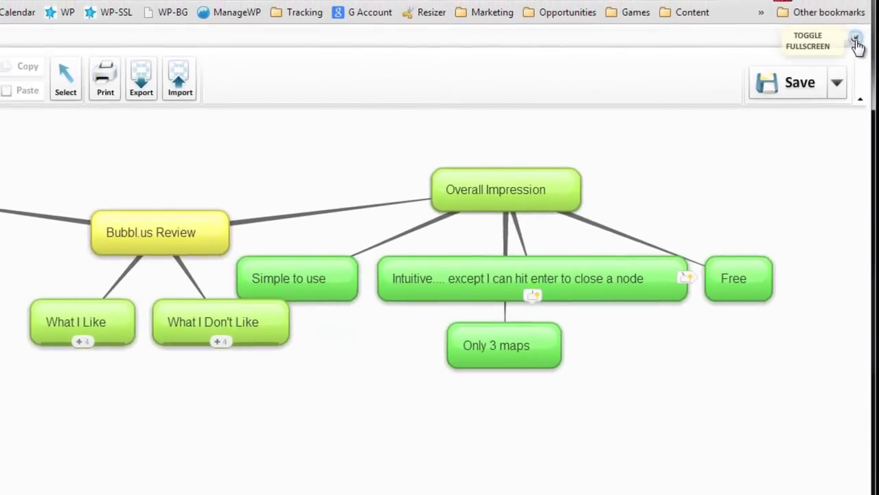
pyautogui.click(858, 44)
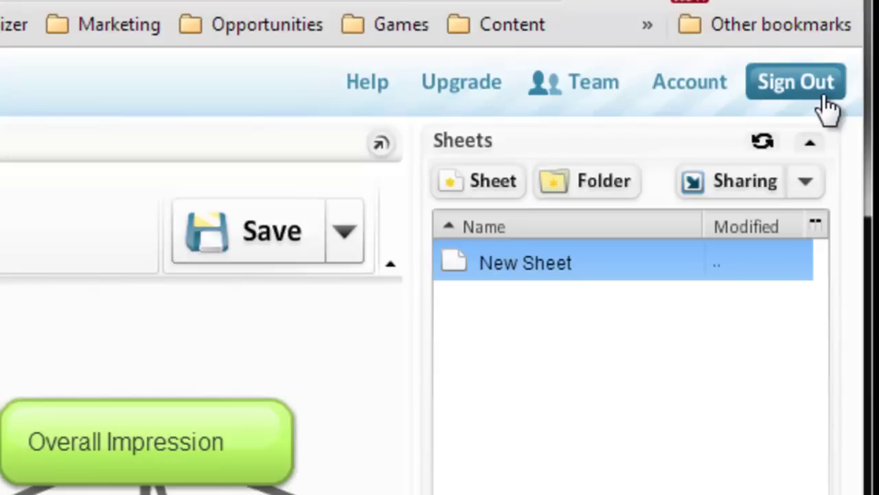
pyautogui.click(809, 183)
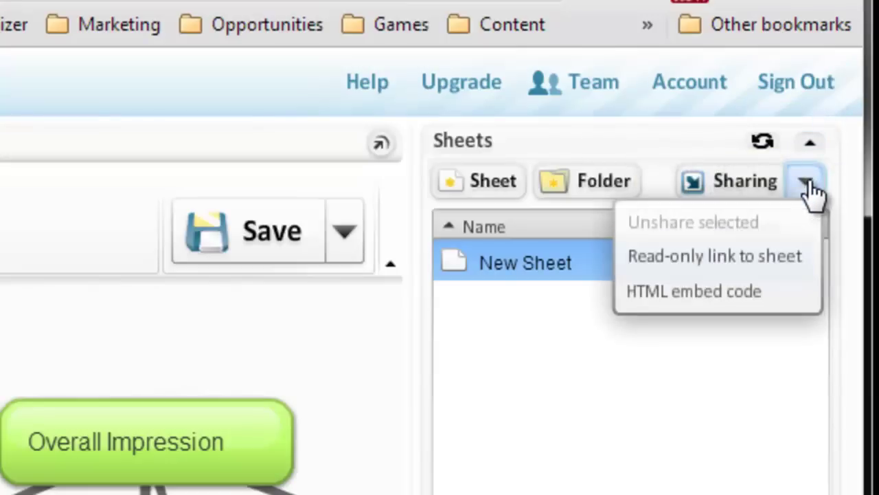
pyautogui.click(704, 291)
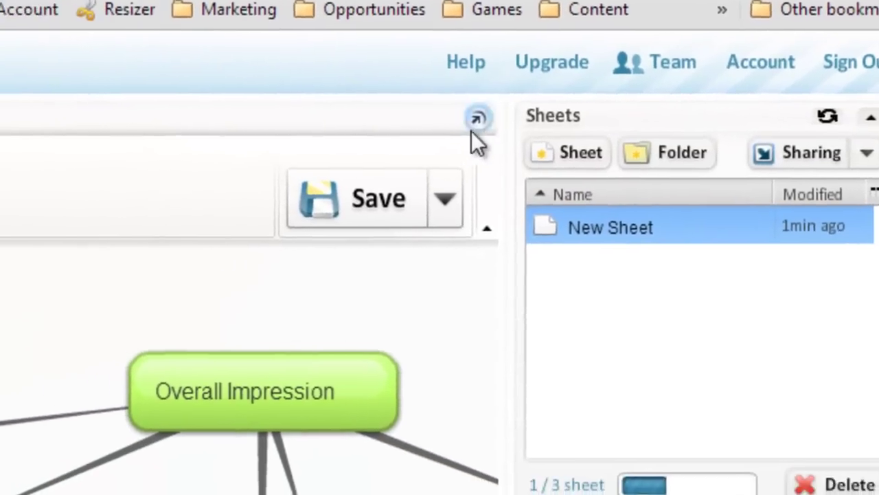
# Collapse the Overall Impression branch and re-centre the map on all four branches.
pyautogui.click(478, 119)
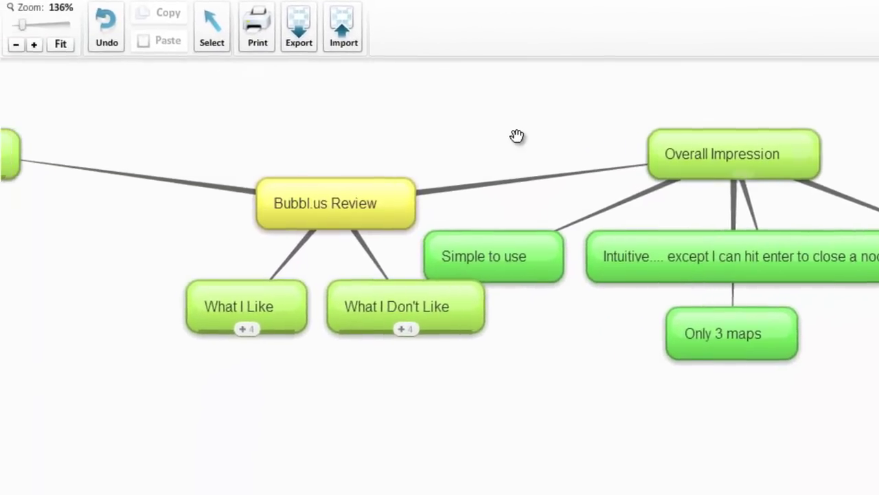
pyautogui.moveTo(403, 168); pyautogui.dragTo(529, 209)
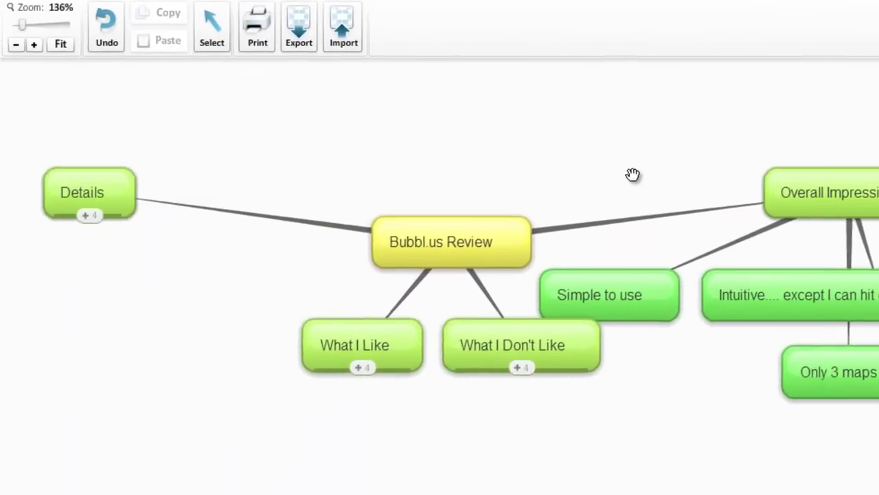
pyautogui.moveTo(632, 175); pyautogui.dragTo(532, 177)
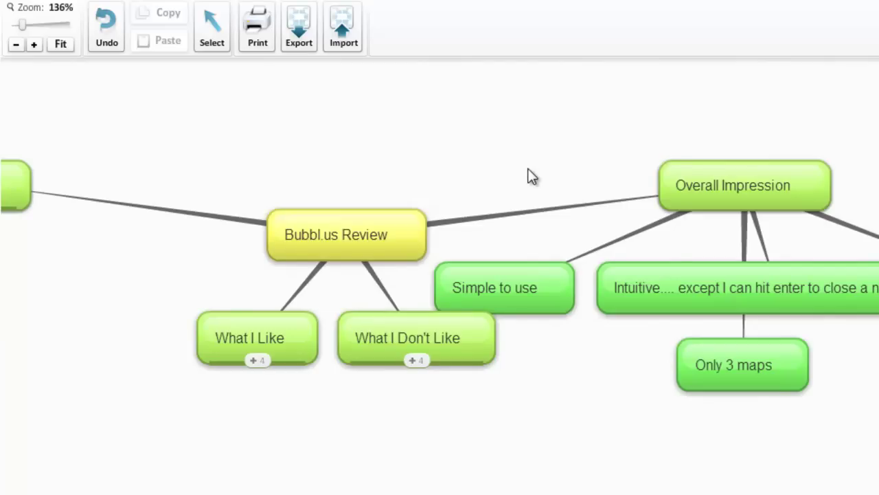
pyautogui.click(743, 209)
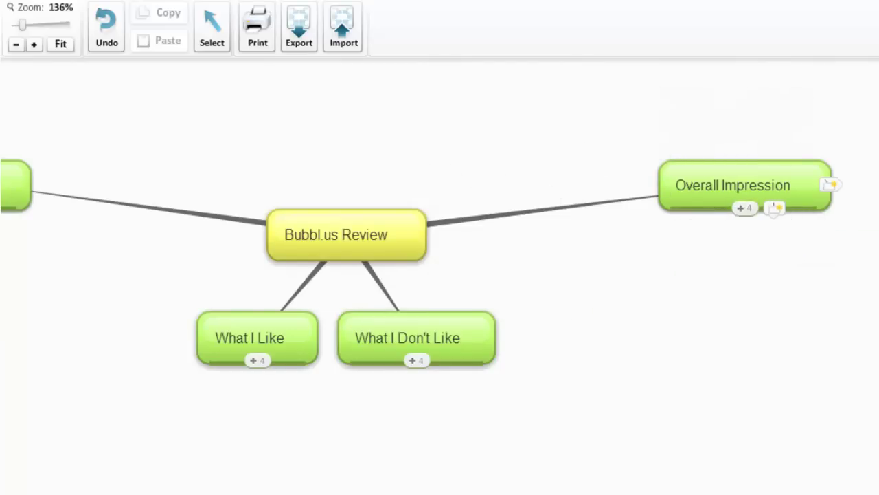
pyautogui.moveTo(396, 164); pyautogui.dragTo(655, 164)
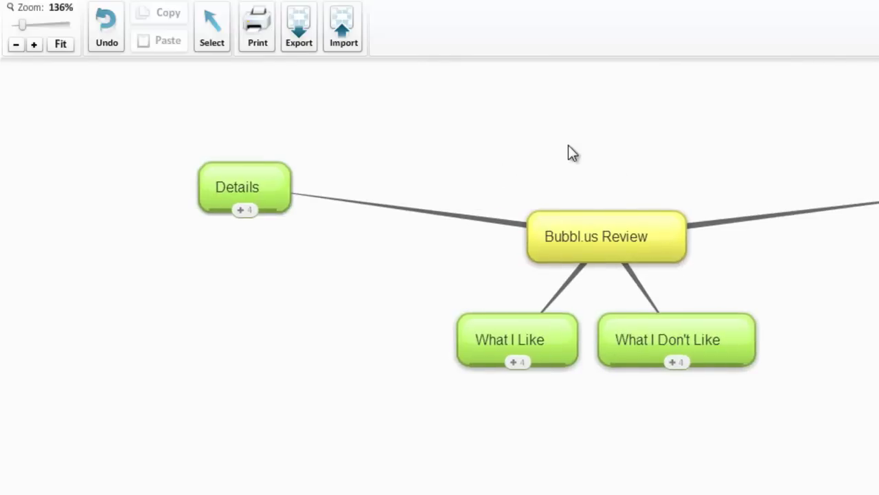